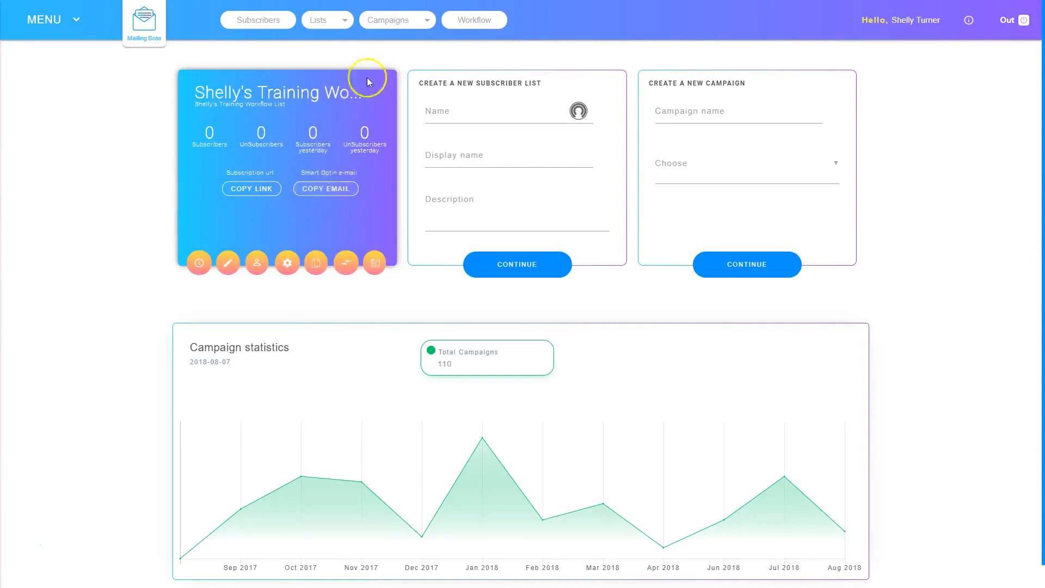
Open the existing training workflow in the workflow builder.
{"action": "left_click", "coordinate": [477, 21]}
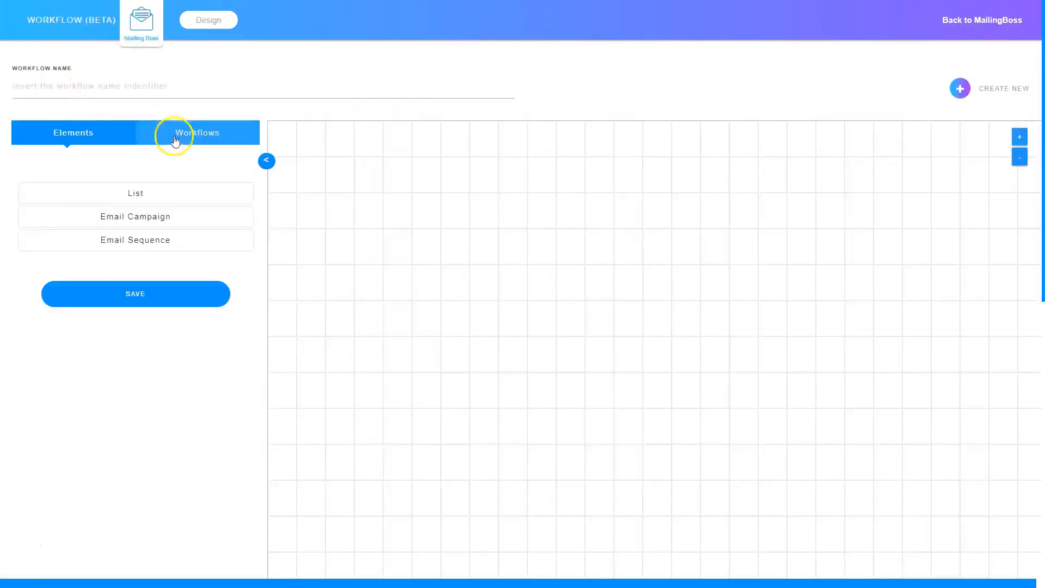
{"action": "left_click", "coordinate": [199, 135]}
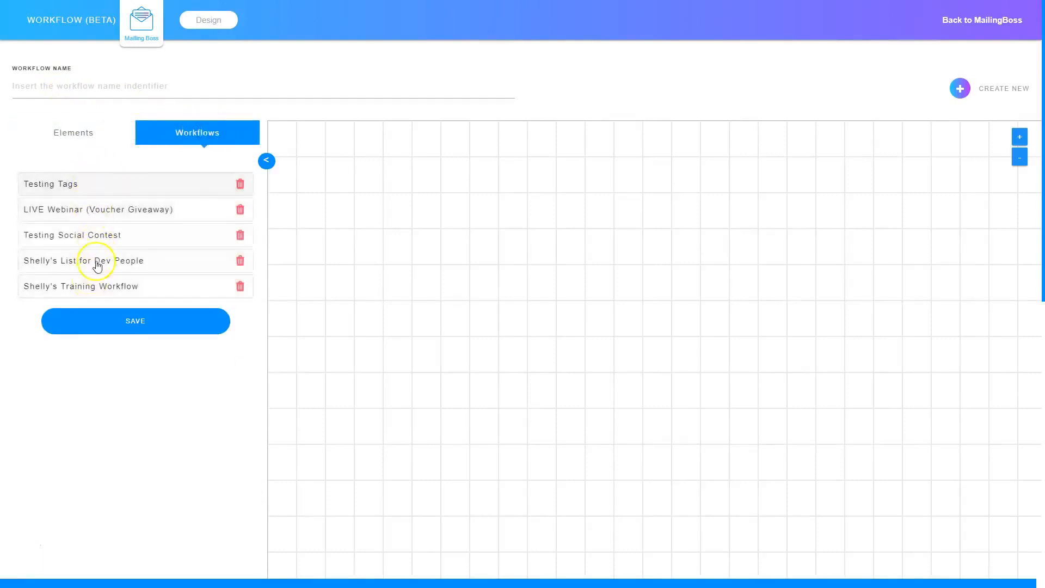
{"action": "left_click", "coordinate": [107, 289]}
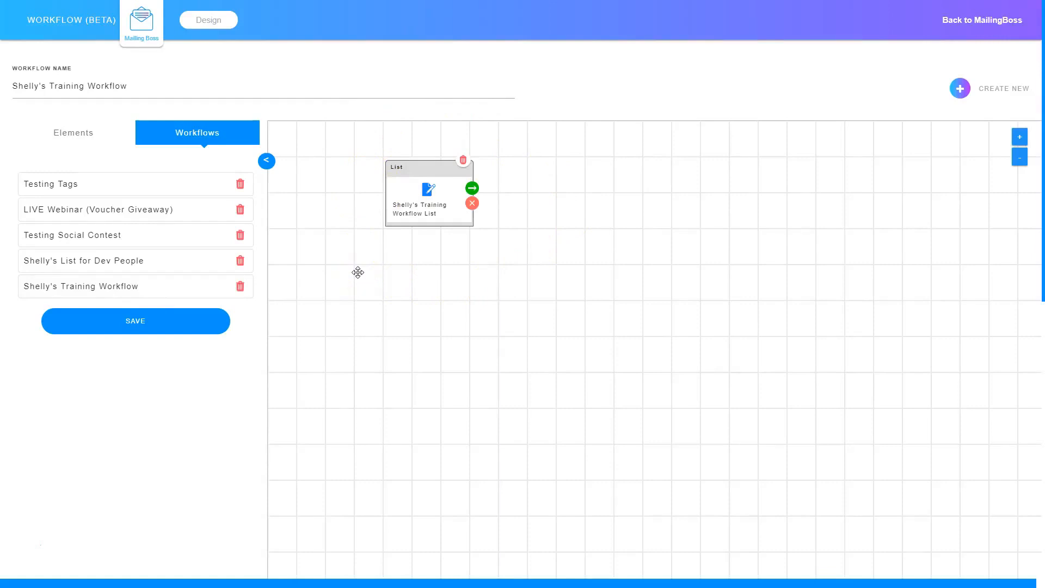
Start a new email sequence following the list element and name it "Workflow Training Email Sequence".
{"action": "left_click", "coordinate": [471, 189]}
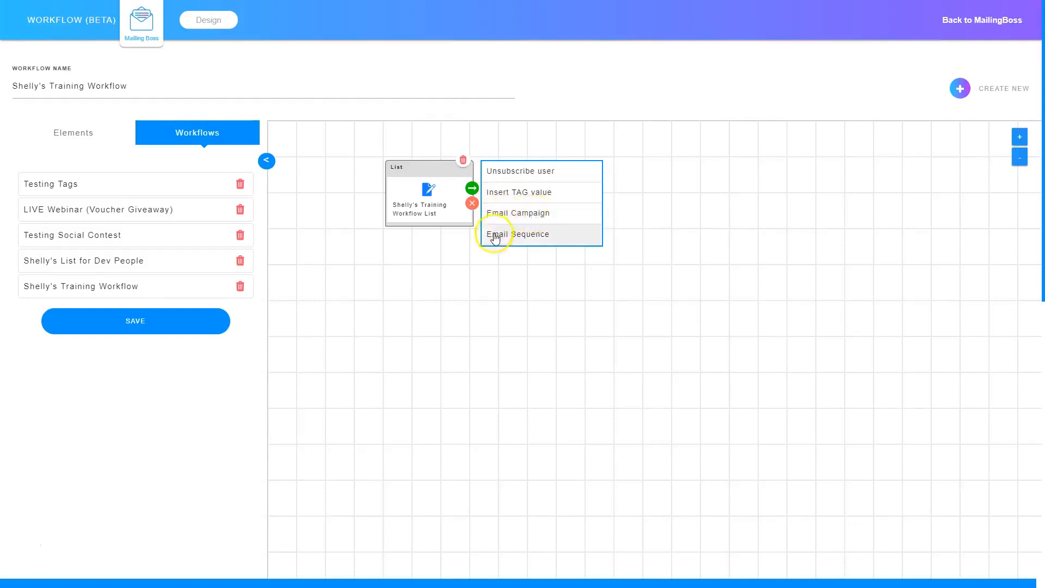
{"action": "left_click", "coordinate": [532, 235]}
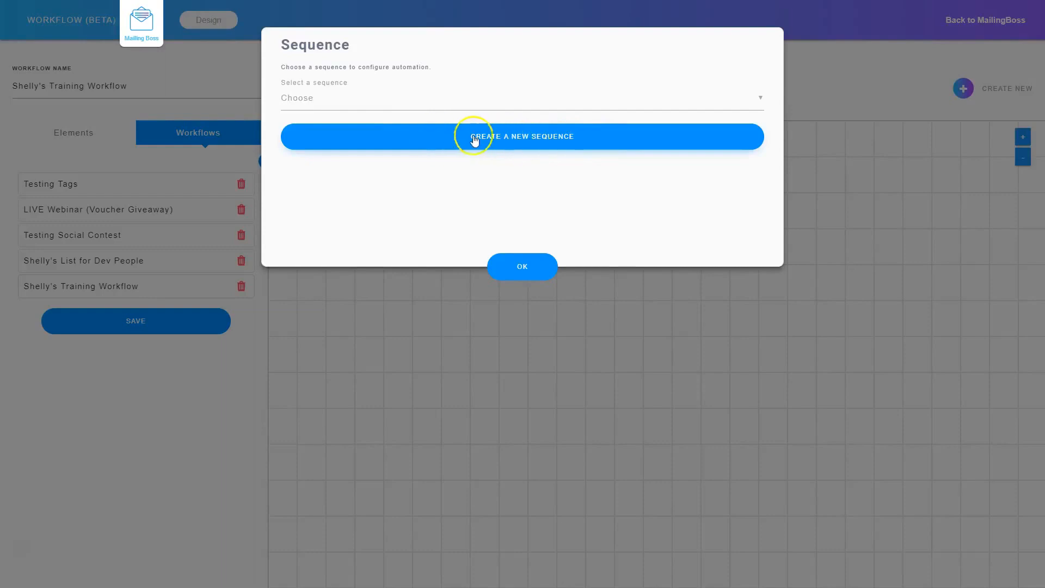
{"action": "left_click", "coordinate": [514, 137]}
{"action": "type", "text": "Workflow Training Email Sequence"}
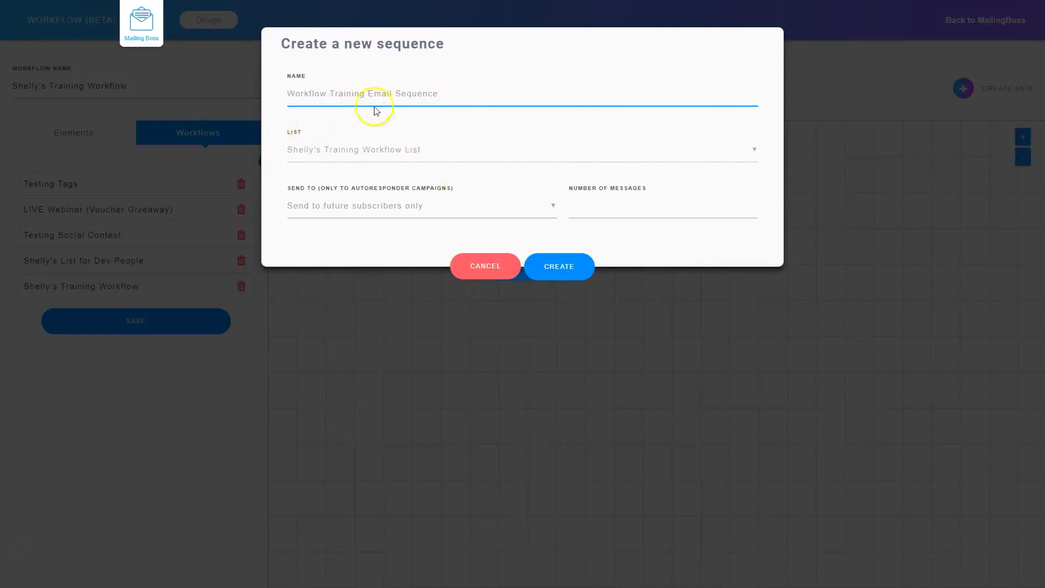
Create the sequence with three messages sent to future subscribers only, and accept the campaign dialog.
{"action": "left_click", "coordinate": [326, 201]}
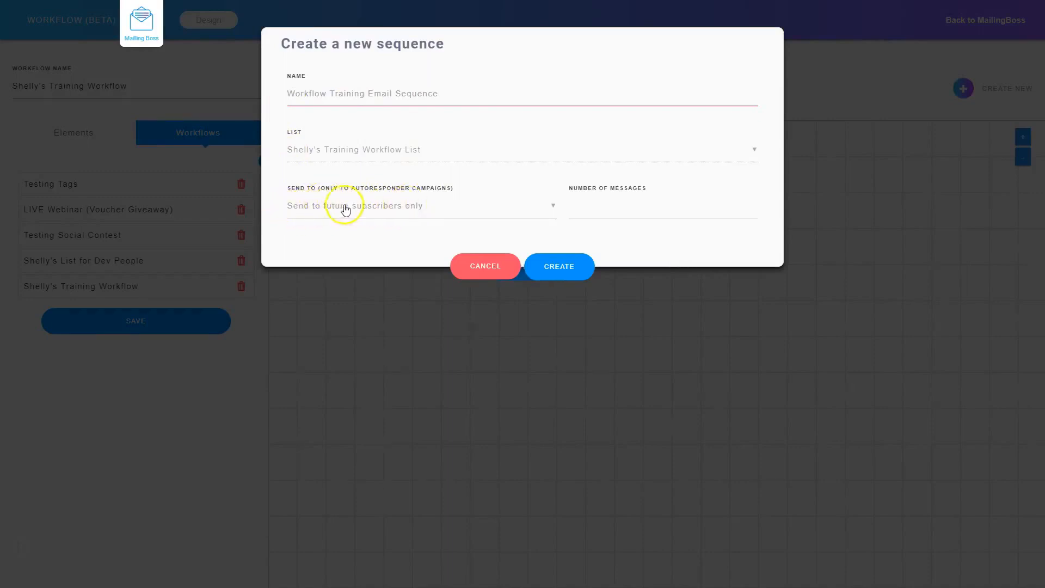
{"action": "left_click", "coordinate": [389, 206]}
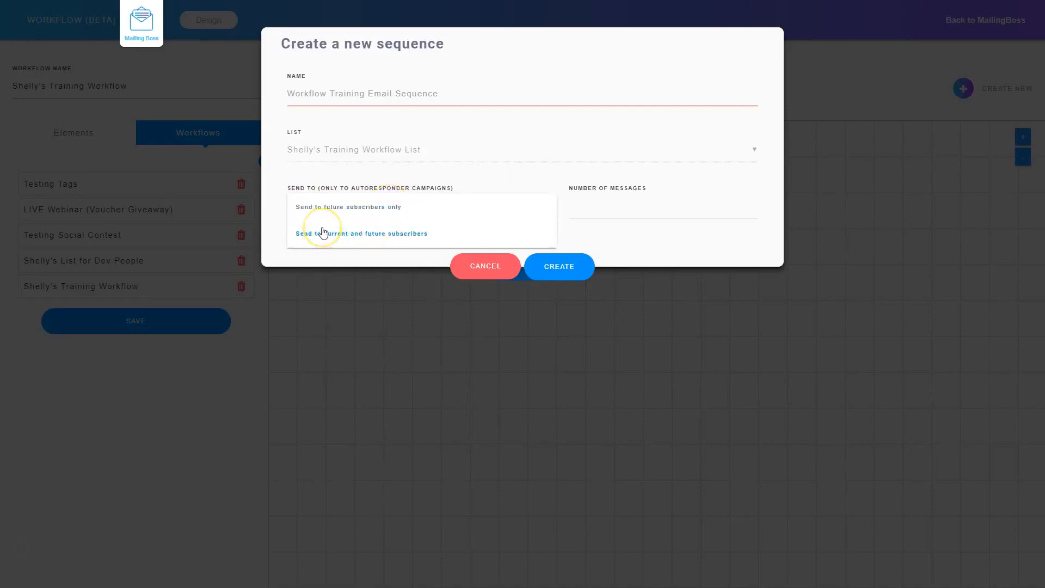
{"action": "left_click", "coordinate": [336, 214]}
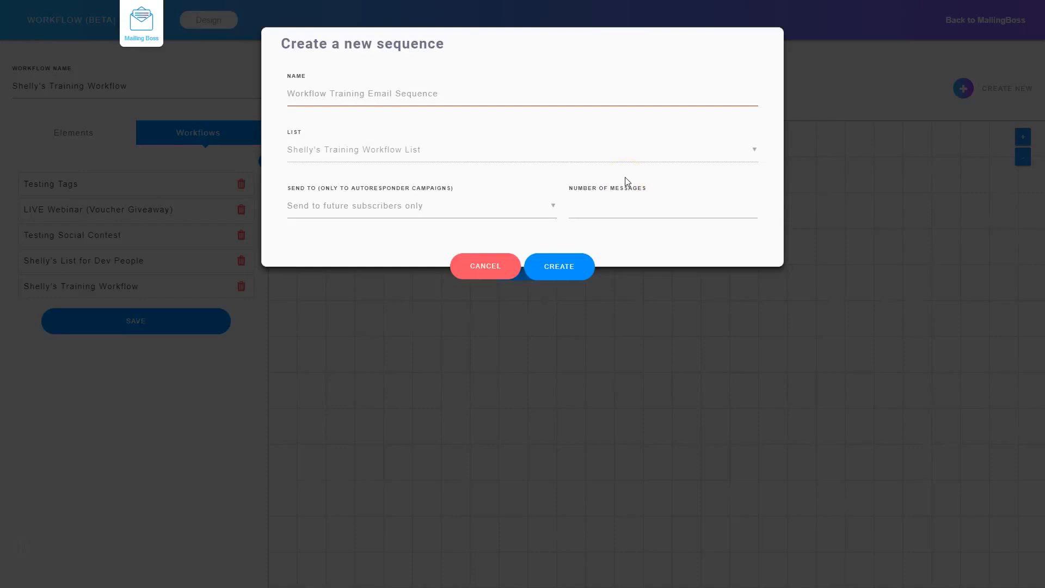
{"action": "left_click", "coordinate": [630, 209]}
{"action": "left_click", "coordinate": [562, 268]}
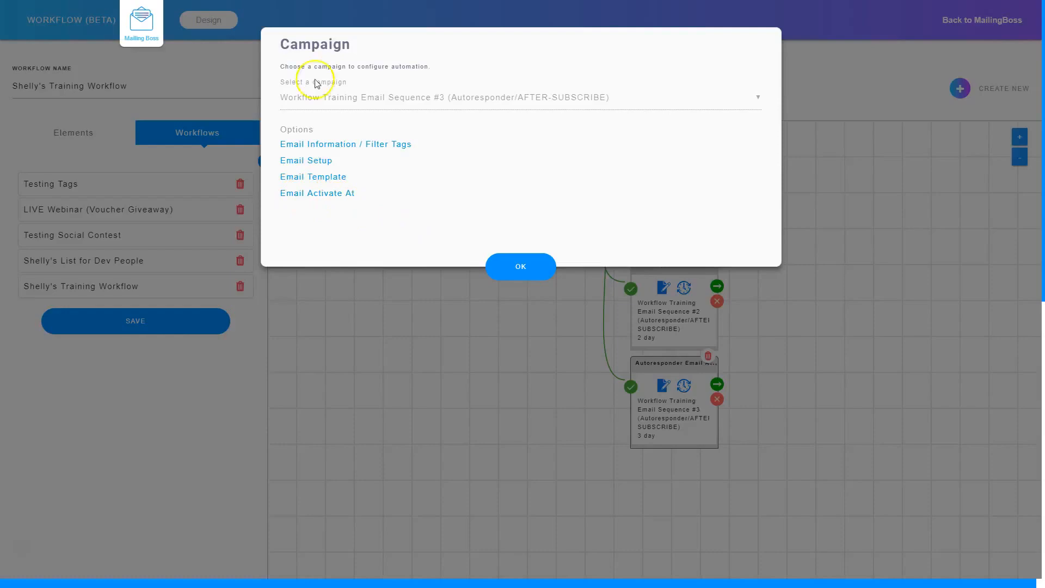
{"action": "left_click", "coordinate": [509, 265]}
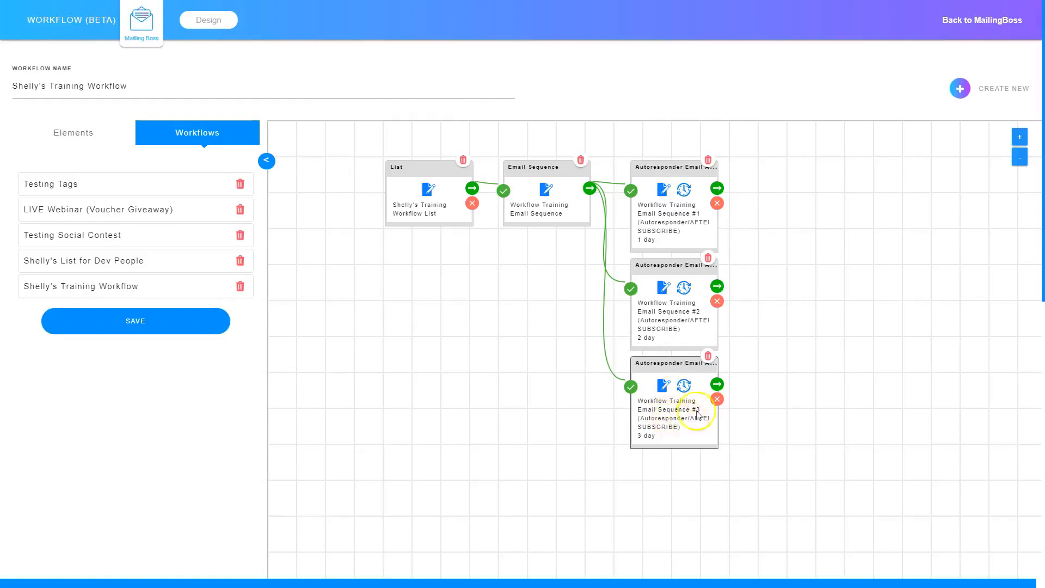
Set up the sequence's first email with the subject "Welcome Message" and save the setup.
{"action": "left_click", "coordinate": [663, 188]}
{"action": "left_click", "coordinate": [307, 161]}
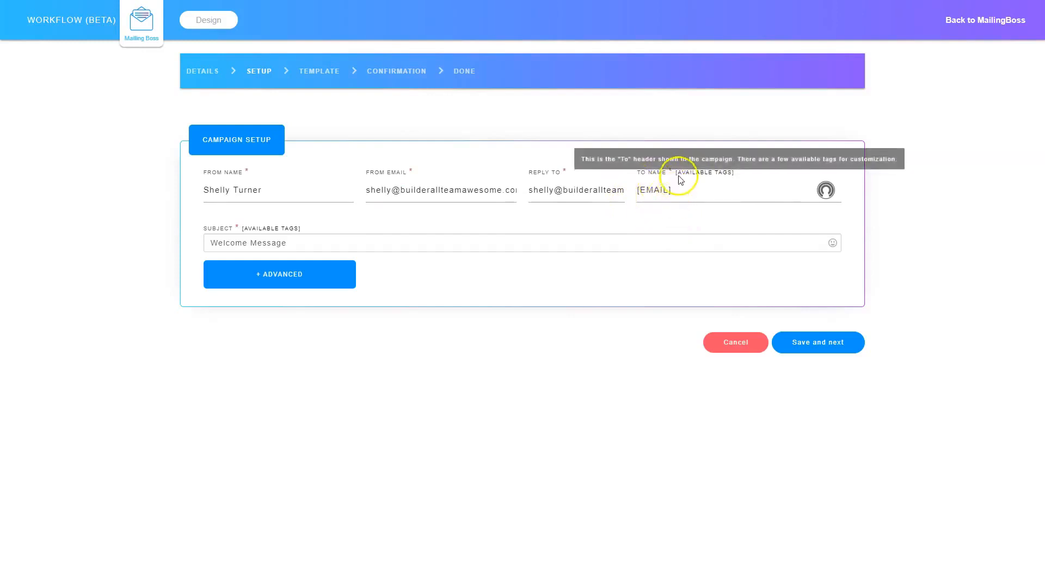
{"action": "left_click", "coordinate": [834, 334]}
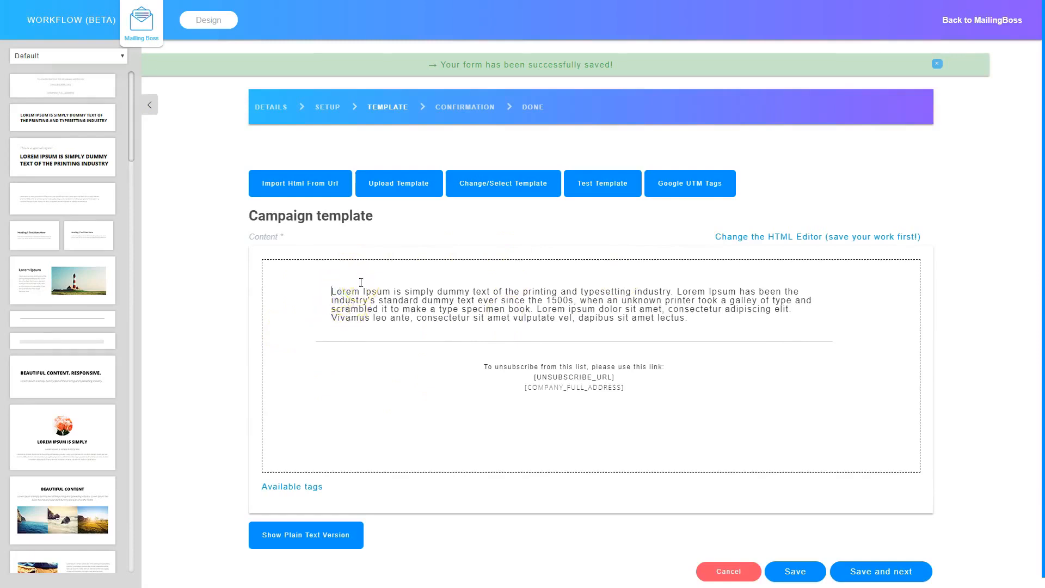
Add "Welcome Message" as a separate line above the placeholder text in the email body and save the template.
{"action": "type", "text": "Welcome Message"}
{"action": "key", "text": "Return"}
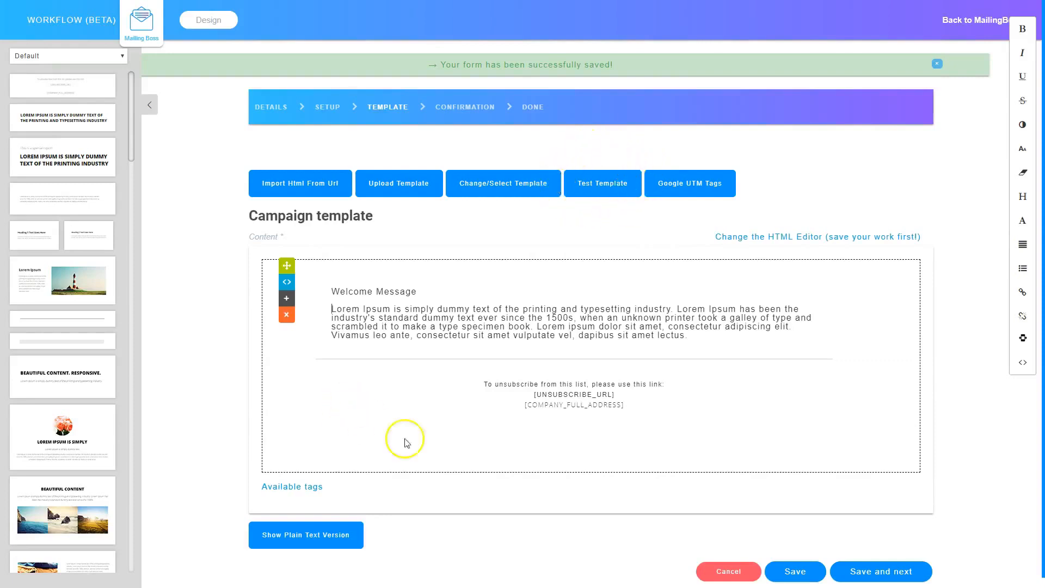
{"action": "left_click", "coordinate": [872, 569]}
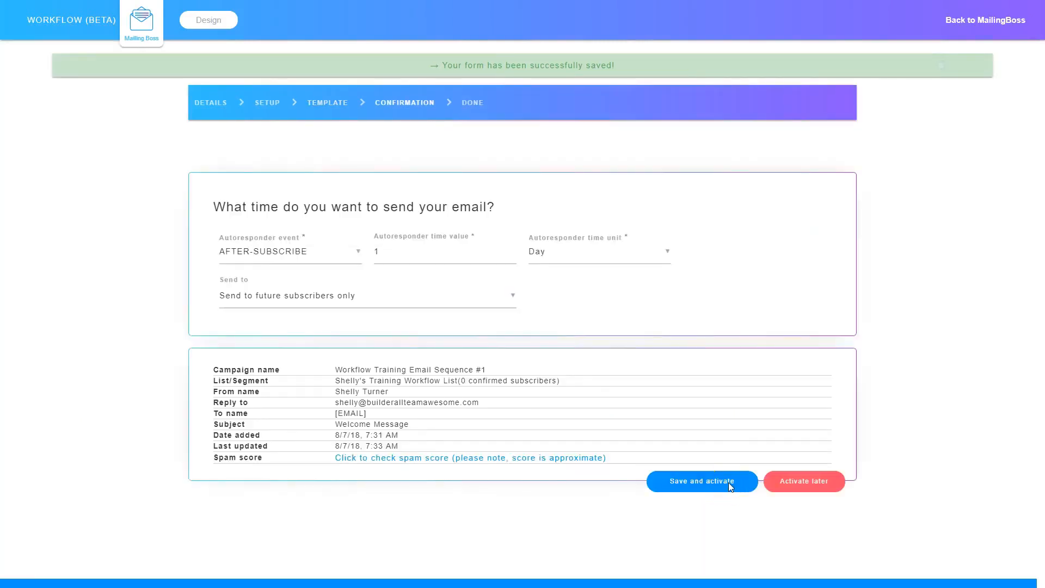
Set the first email's autoresponder event to AFTER-SUBSCRIBE with a time value of 0.
{"action": "left_click", "coordinate": [305, 252]}
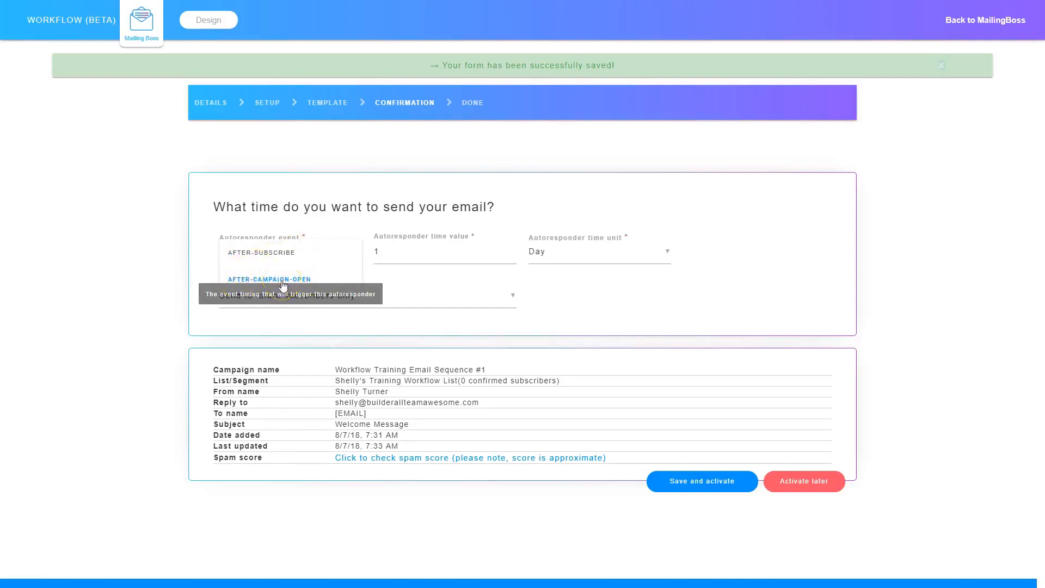
{"action": "left_click", "coordinate": [272, 252]}
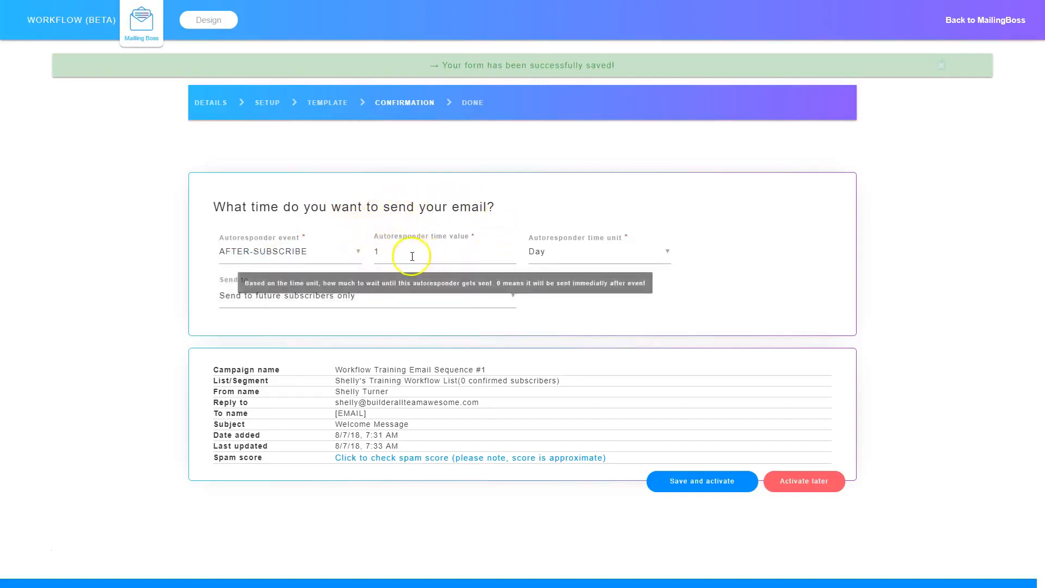
{"action": "left_click_drag", "start_coordinate": [405, 253], "coordinate": [361, 255]}
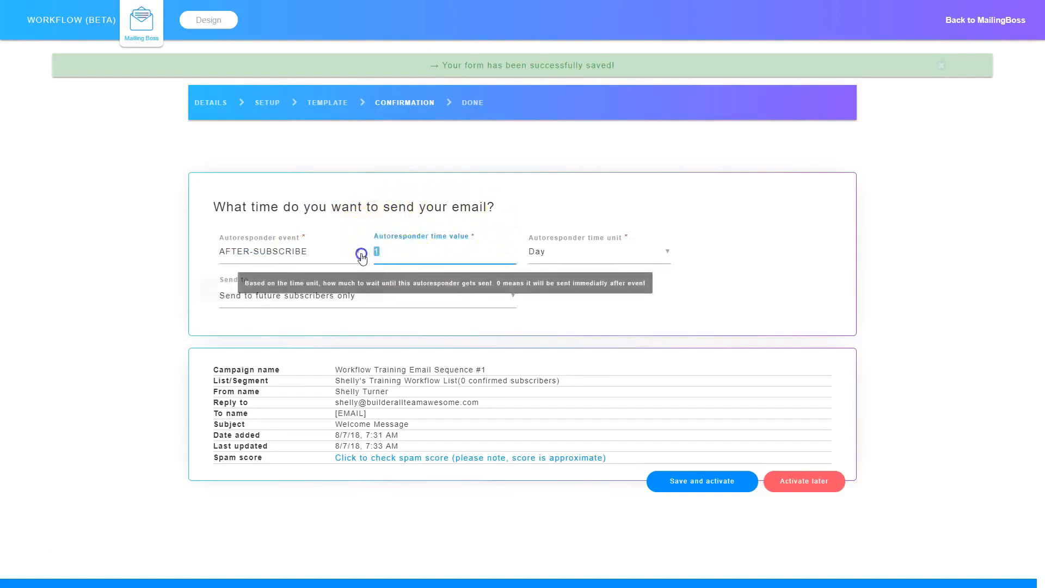
{"action": "type", "text": "0"}
{"action": "left_click", "coordinate": [550, 287]}
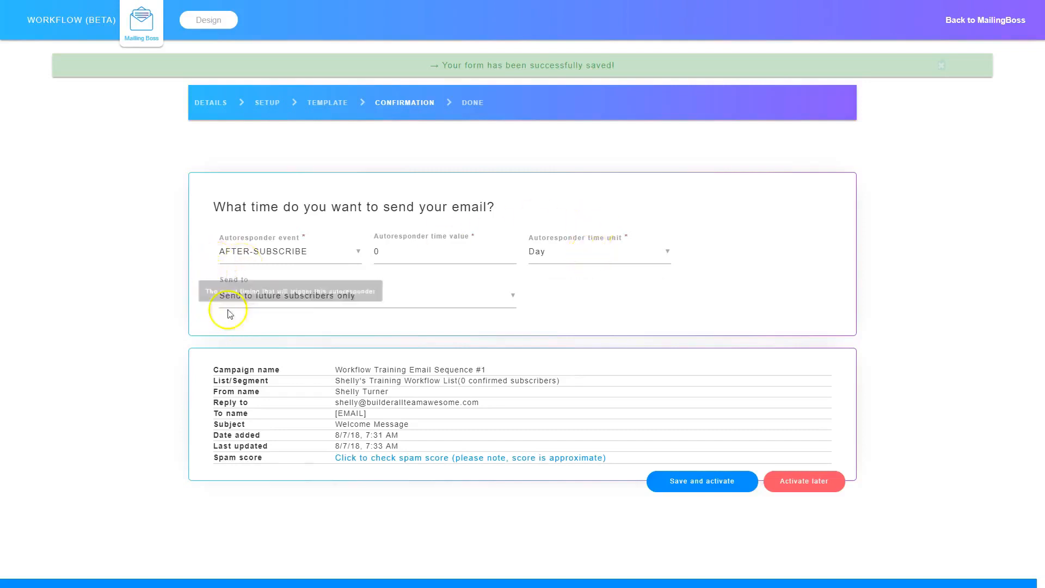
Keep the first email's recipients as future subscribers only, and save and activate the campaign.
{"action": "left_click", "coordinate": [353, 298]}
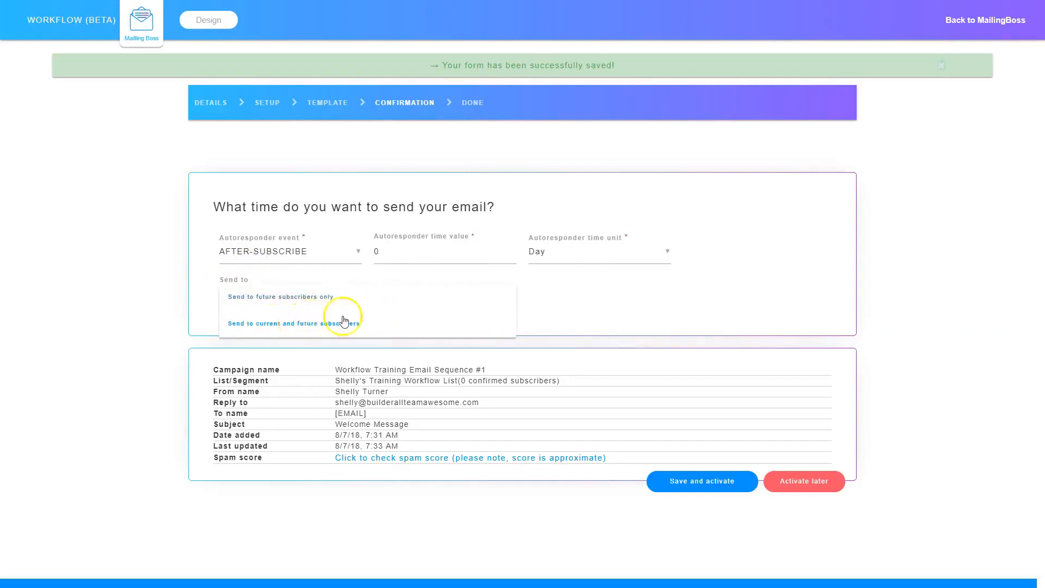
{"action": "left_click", "coordinate": [616, 290]}
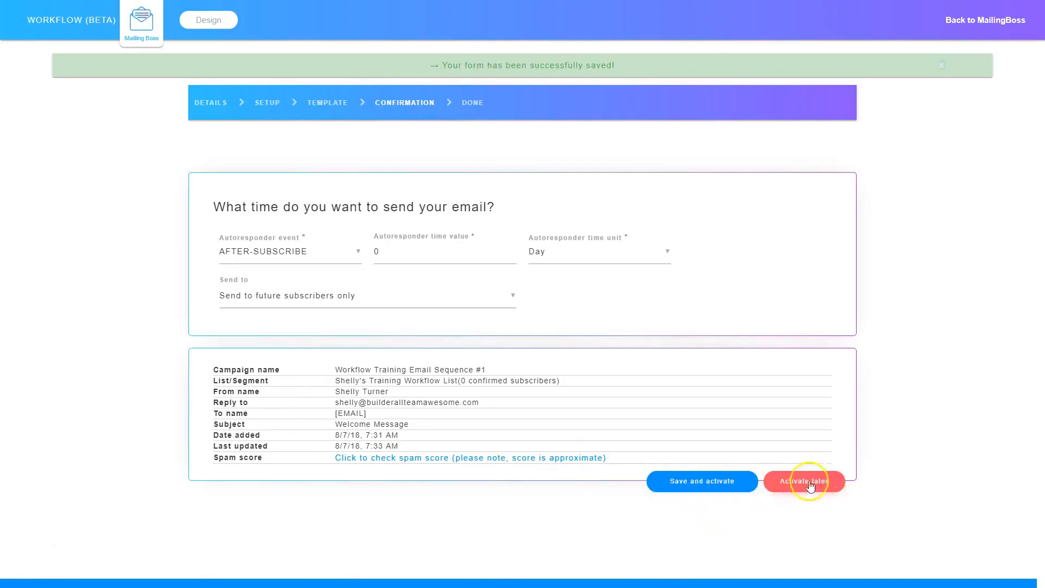
{"action": "left_click", "coordinate": [702, 480]}
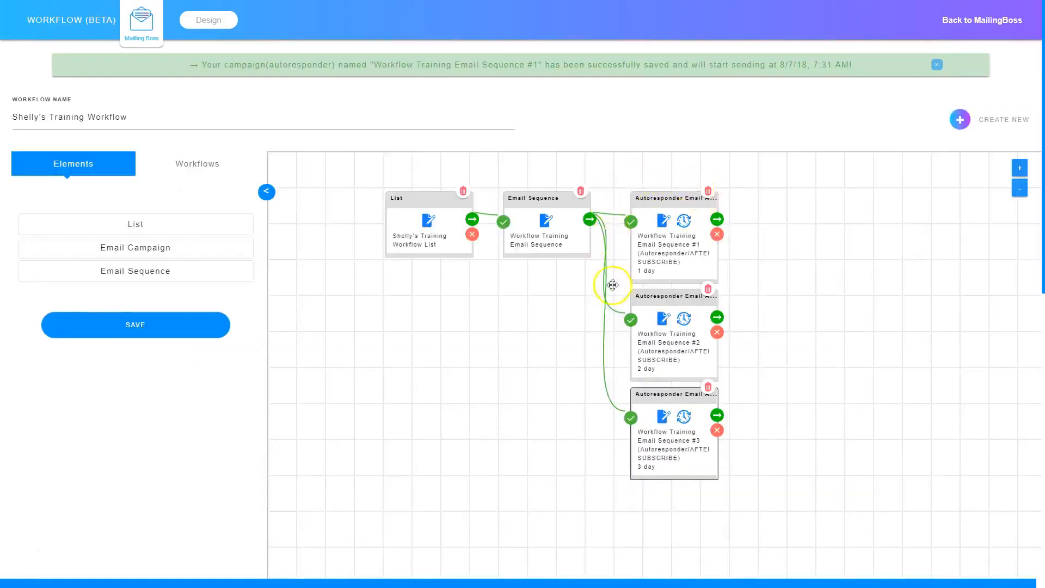
Review and accept the first autoresponder email's timing options in the workflow, and save the workflow.
{"action": "left_click", "coordinate": [685, 220]}
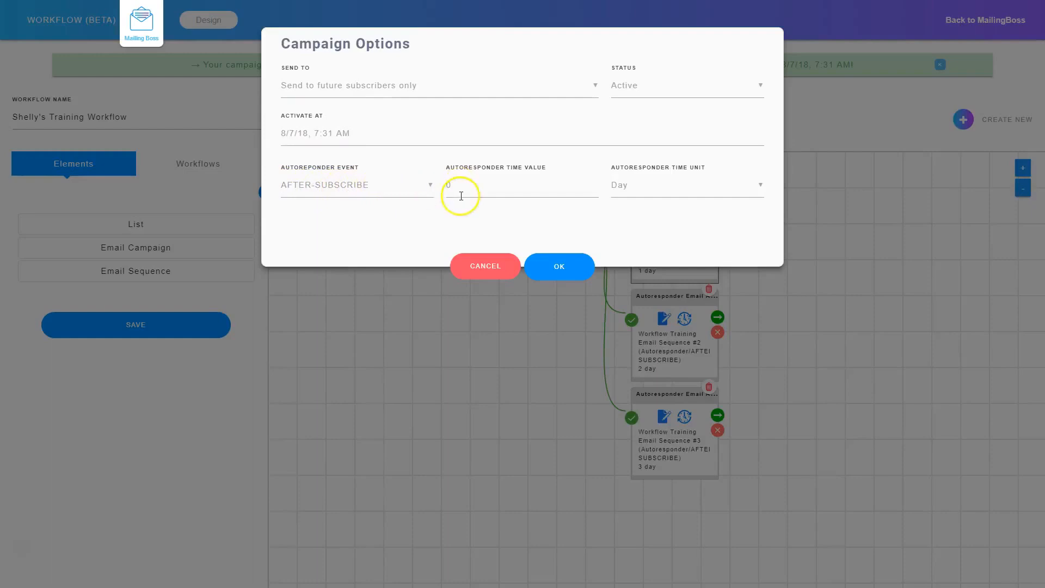
{"action": "left_click", "coordinate": [561, 267]}
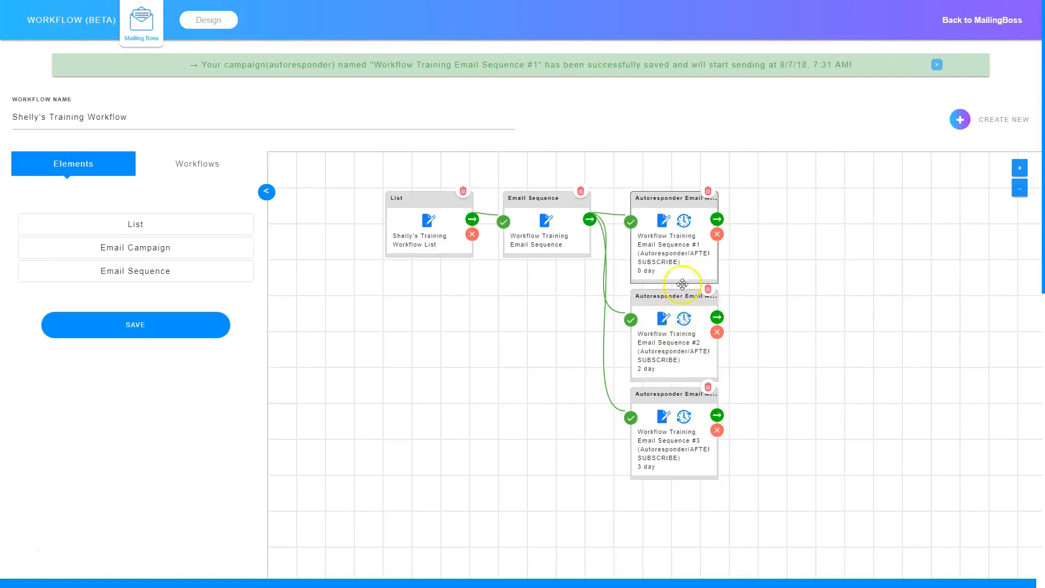
{"action": "left_click", "coordinate": [133, 329]}
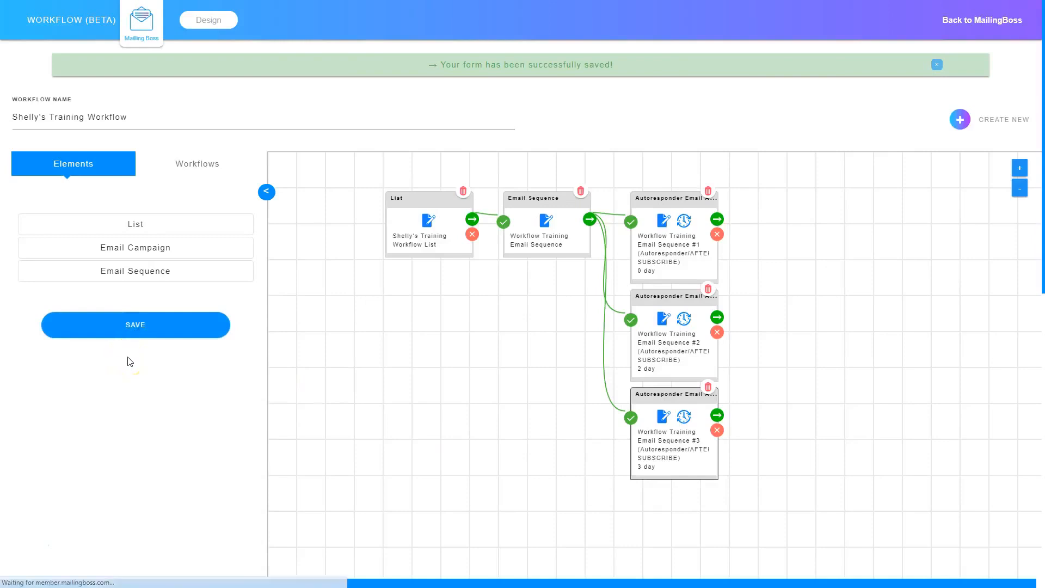